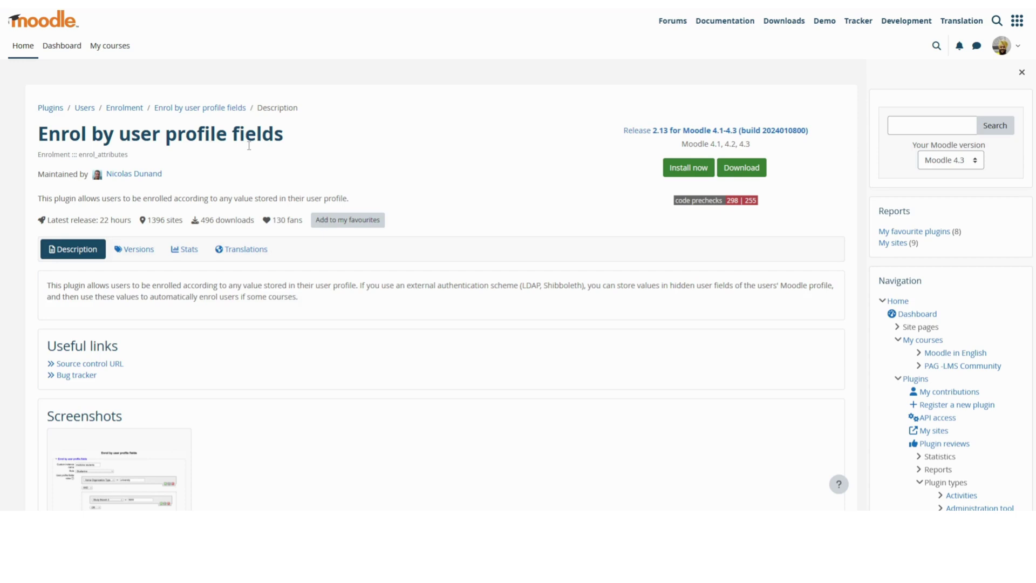
- Download the Enrol by user profile fields package built for Moodle 4.3
left_click(759, 169)
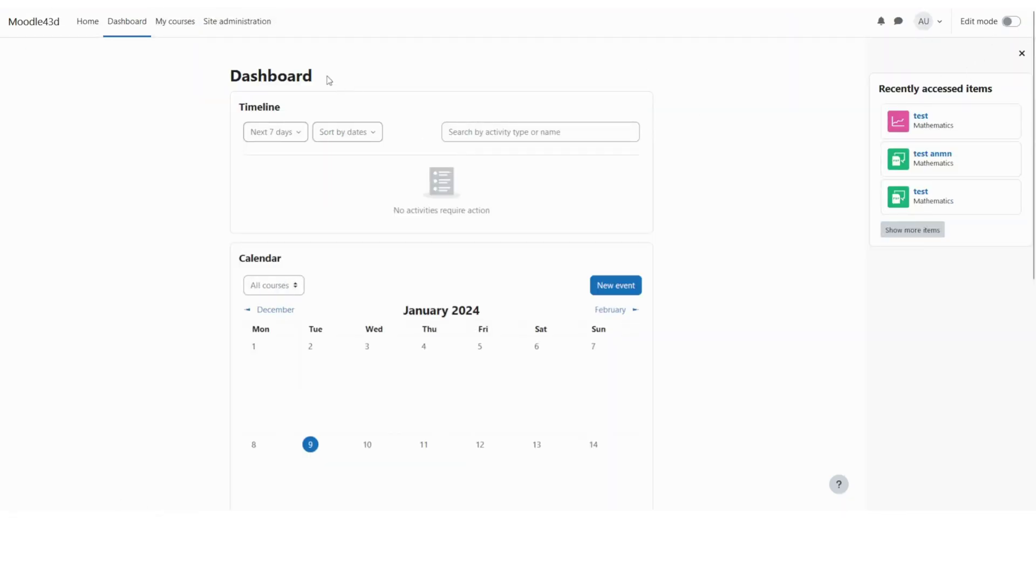
- Upload the enrol_attributes ZIP in Site administration's Install plugins page and start installing it
left_click(237, 25)
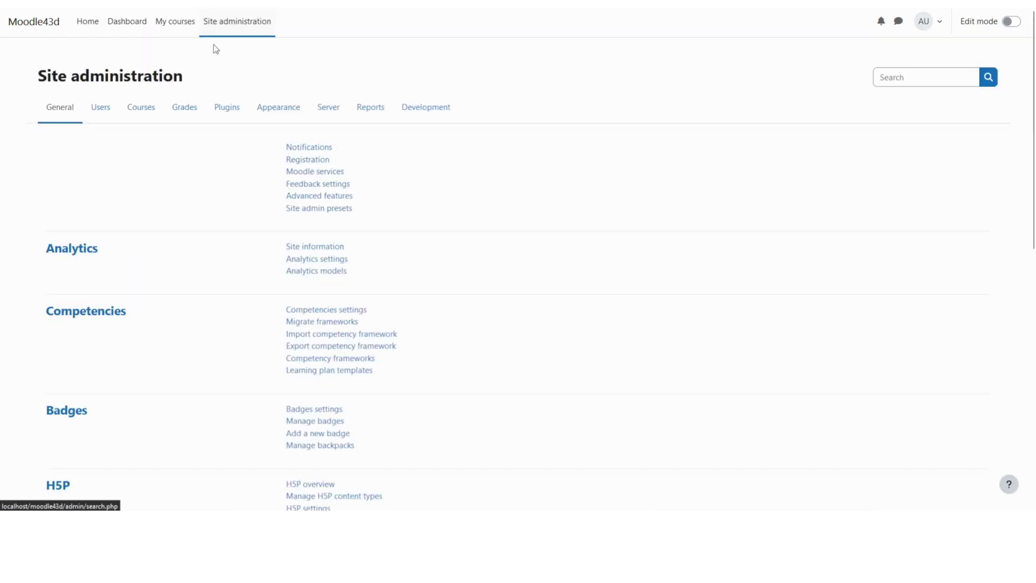
left_click(225, 113)
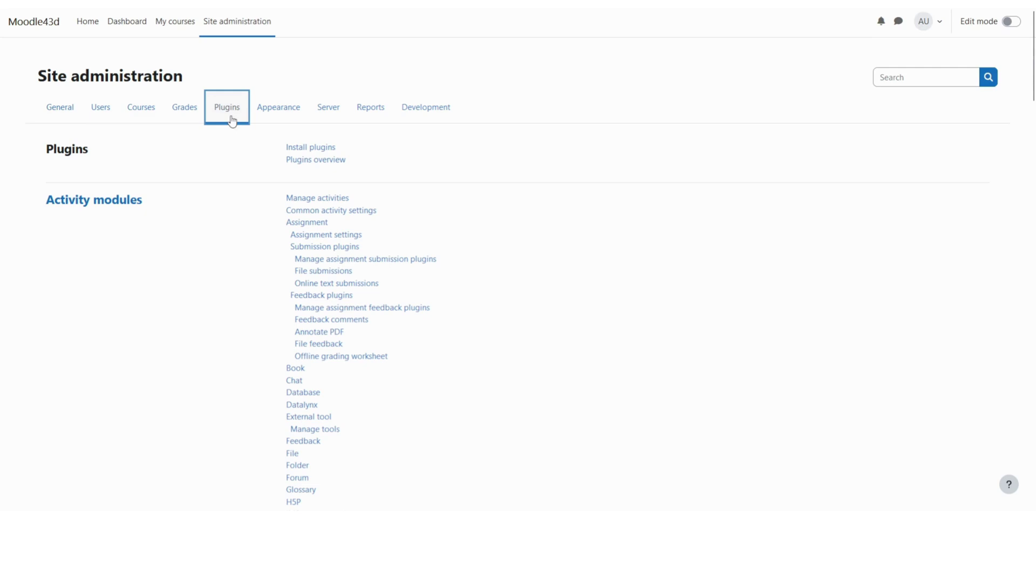
left_click(301, 149)
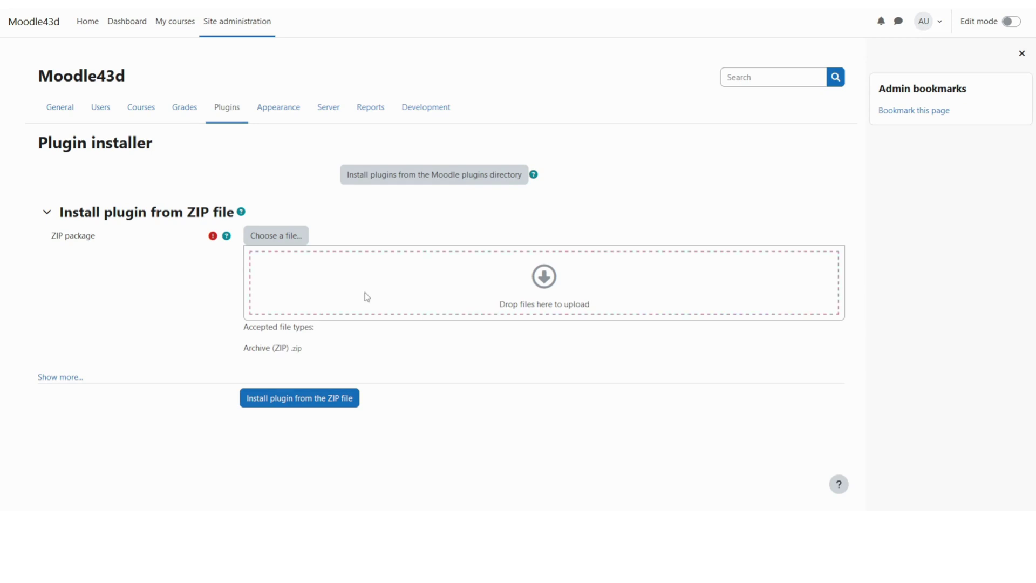
left_click_drag(384, 323, 381, 316)
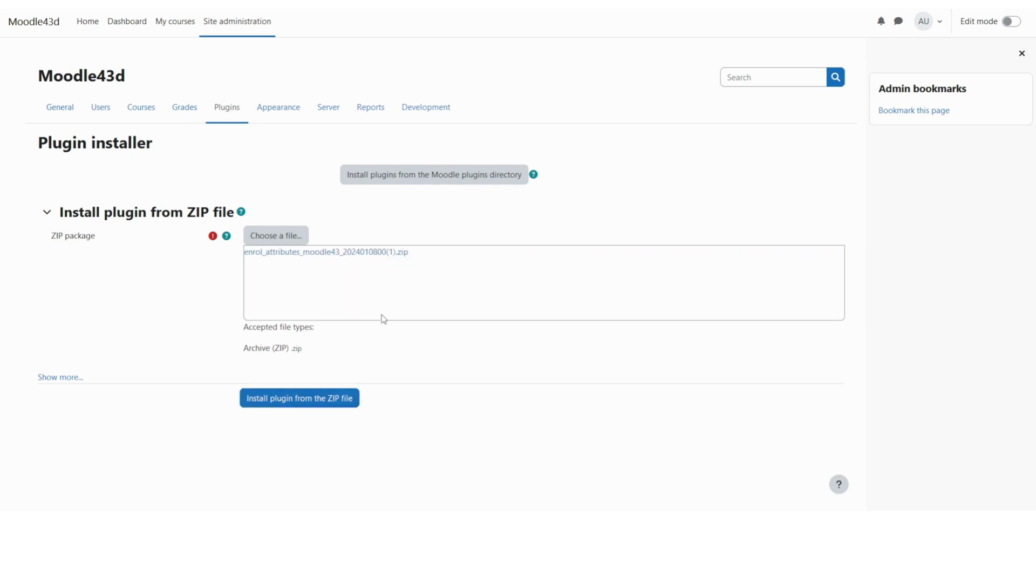
left_click(279, 400)
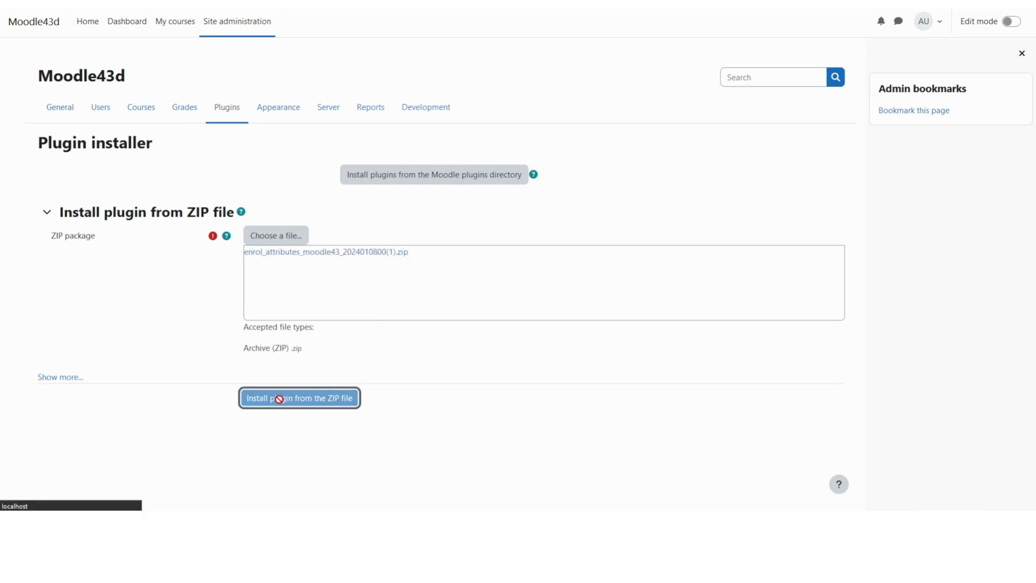
- Pass validation and server checks, then run the database upgrade that installs enrol_attributes
left_click(248, 172)
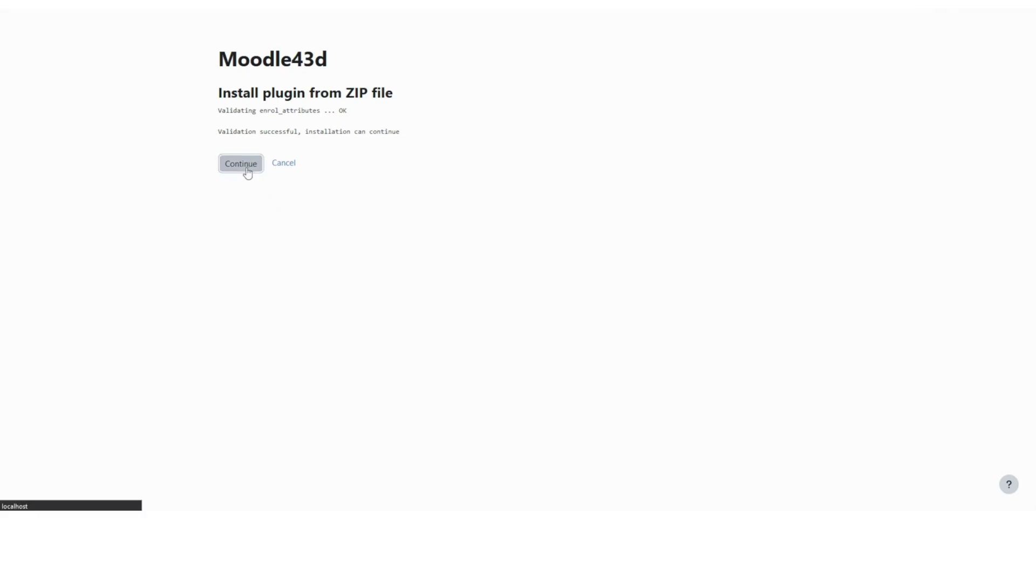
scroll(380, 284, "down", 10)
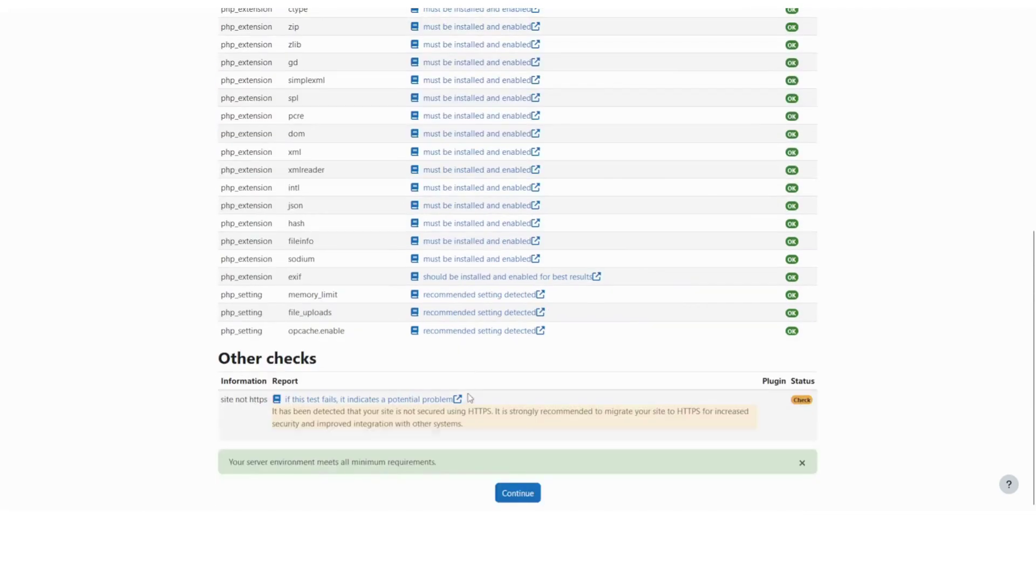
left_click(522, 499)
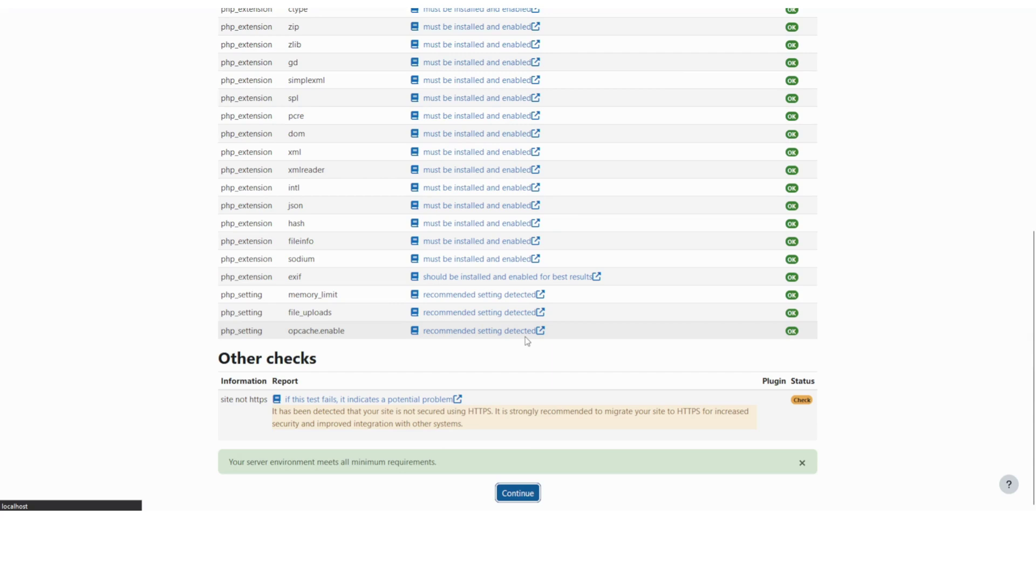
left_click(523, 392)
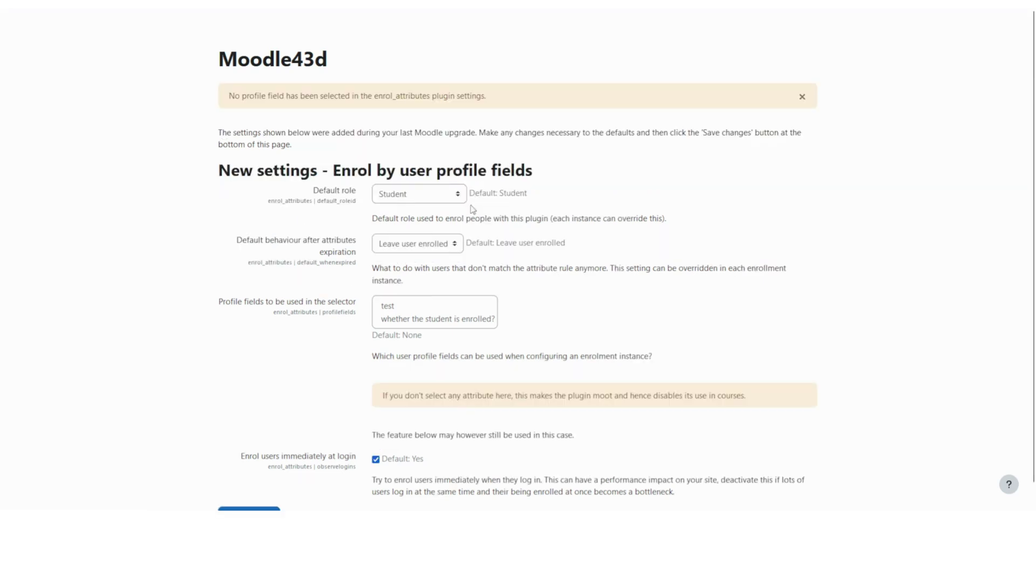
scroll(382, 299, "down", 2)
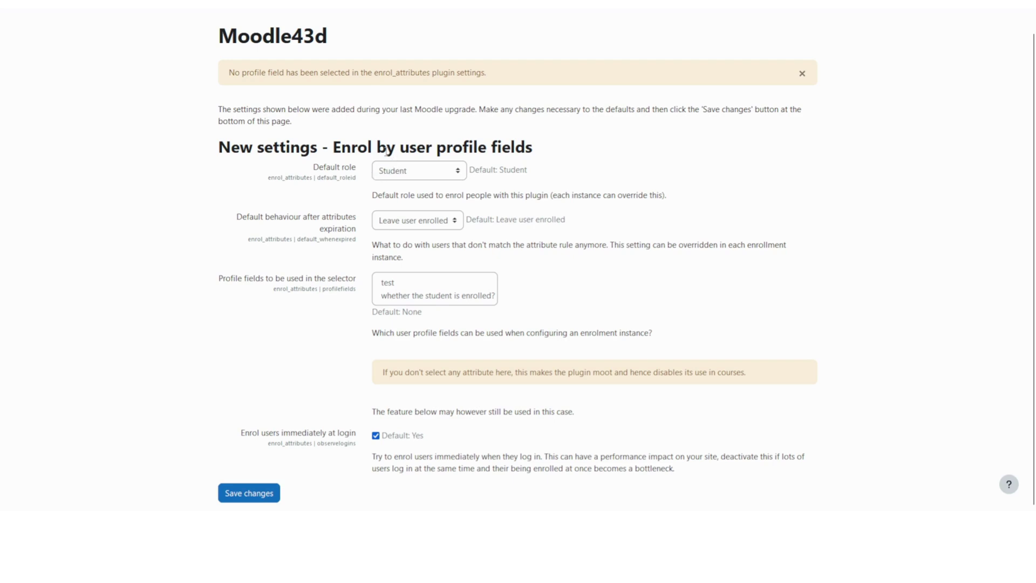
- Review the plugin settings, keeping Student as default role and checking the expiration behaviour choices
left_click(448, 177)
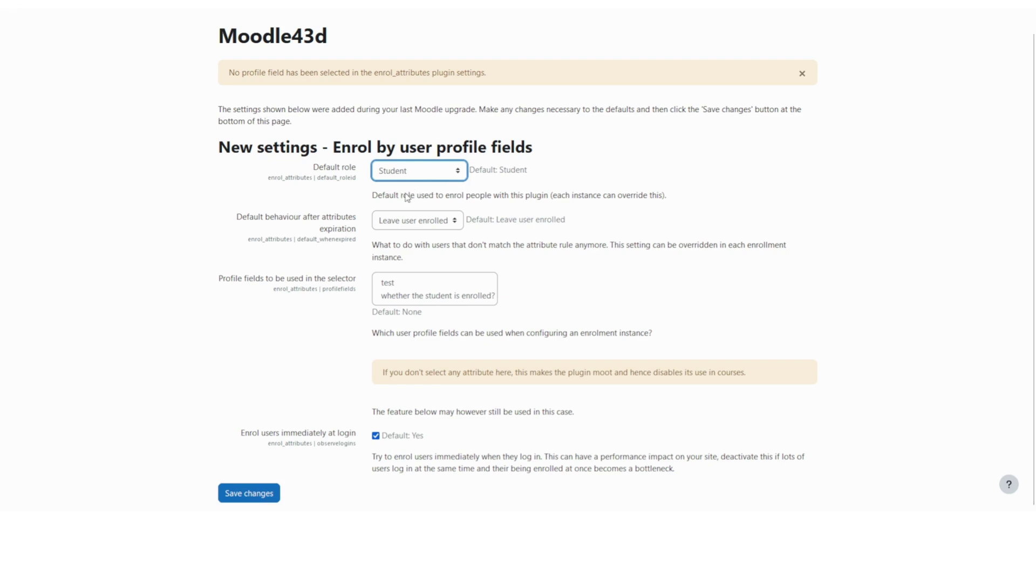
left_click(504, 206)
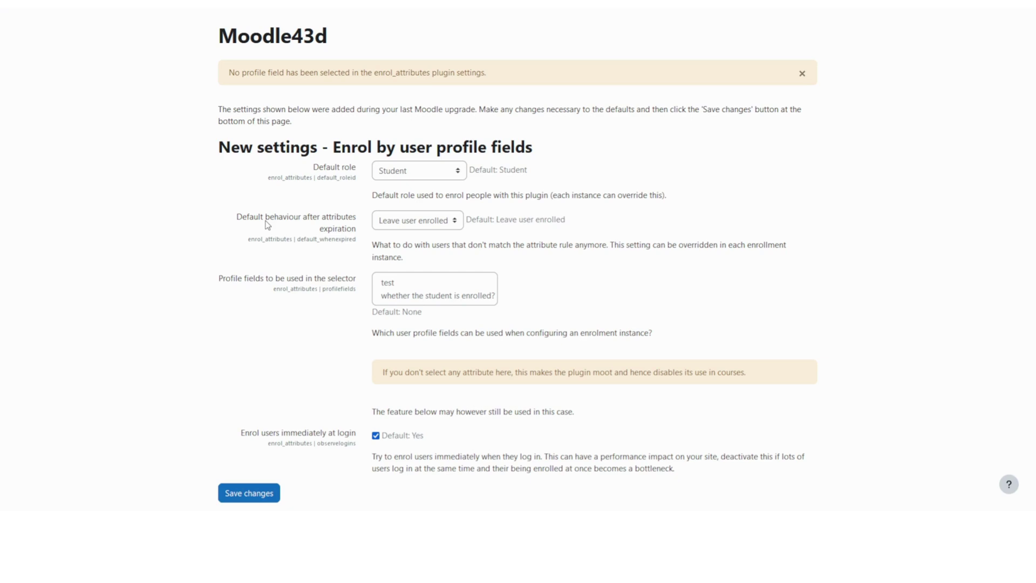
left_click(438, 225)
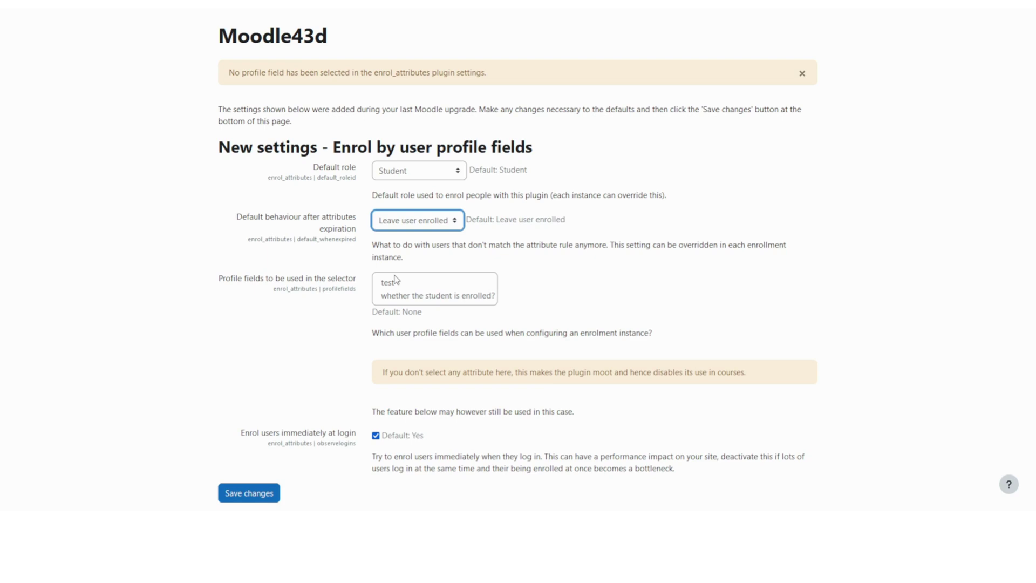
- Set expiration behaviour to Suspend user, select 'whether the student is enrolled?', and save
key("Down")
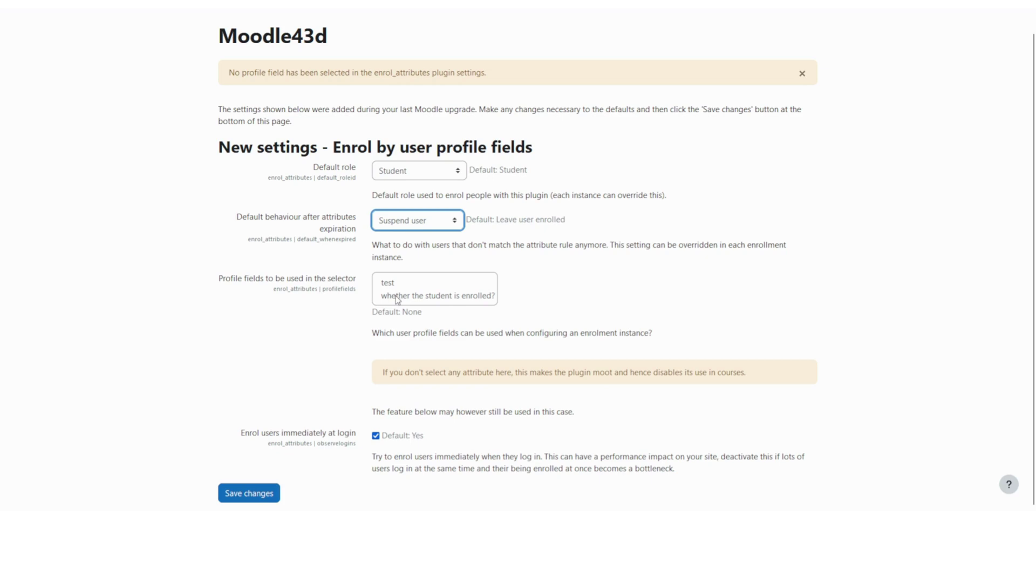
left_click(396, 299)
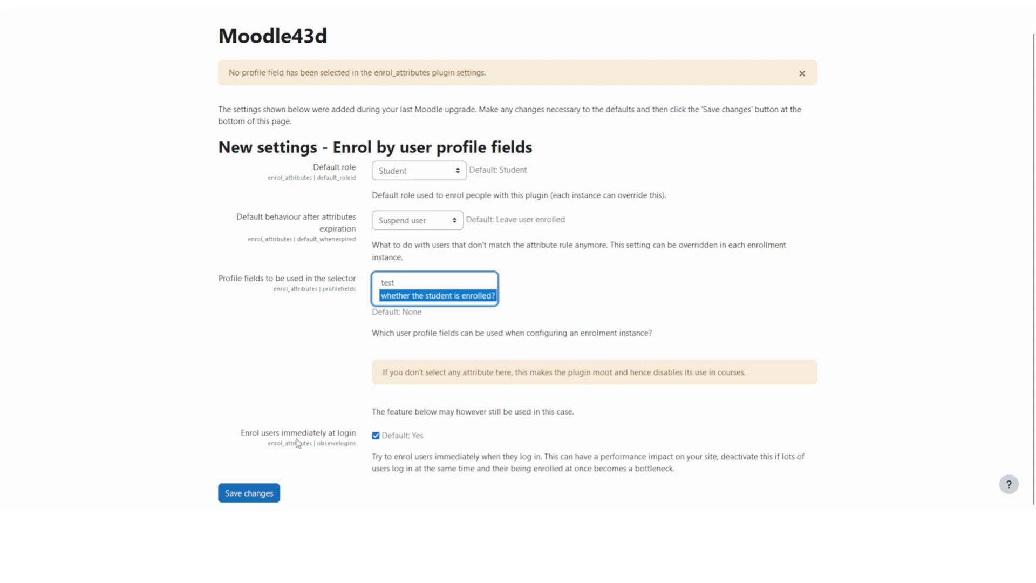
left_click(267, 496)
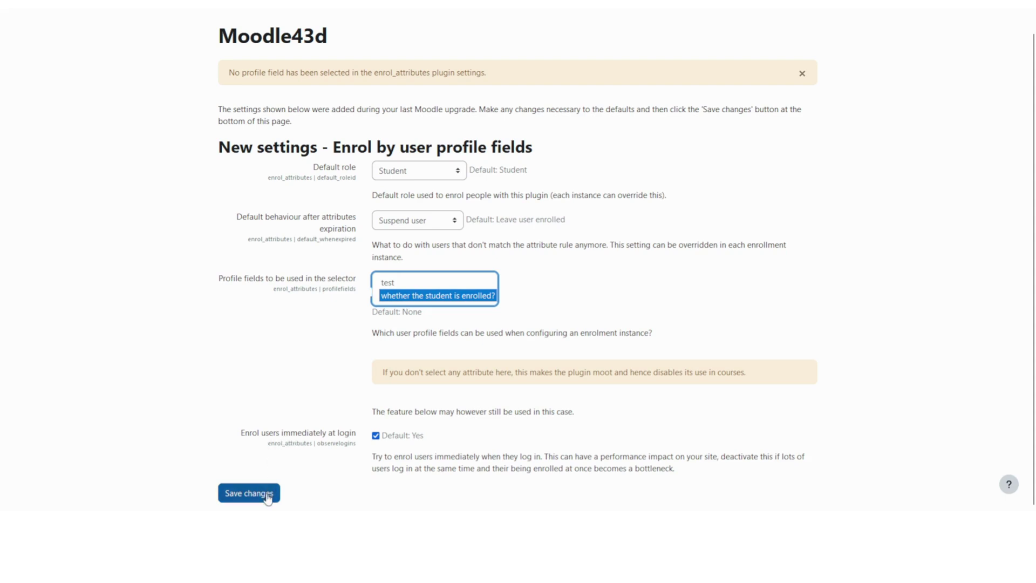
left_click(268, 495)
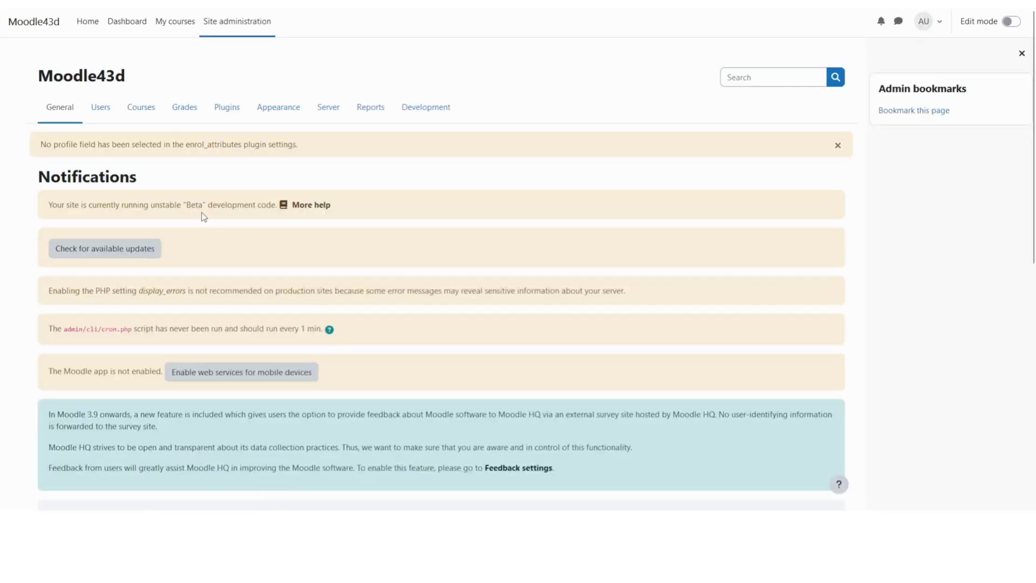
- Enable Enrol by user profile fields under Manage enrol plugins, then go to My courses
left_click(233, 112)
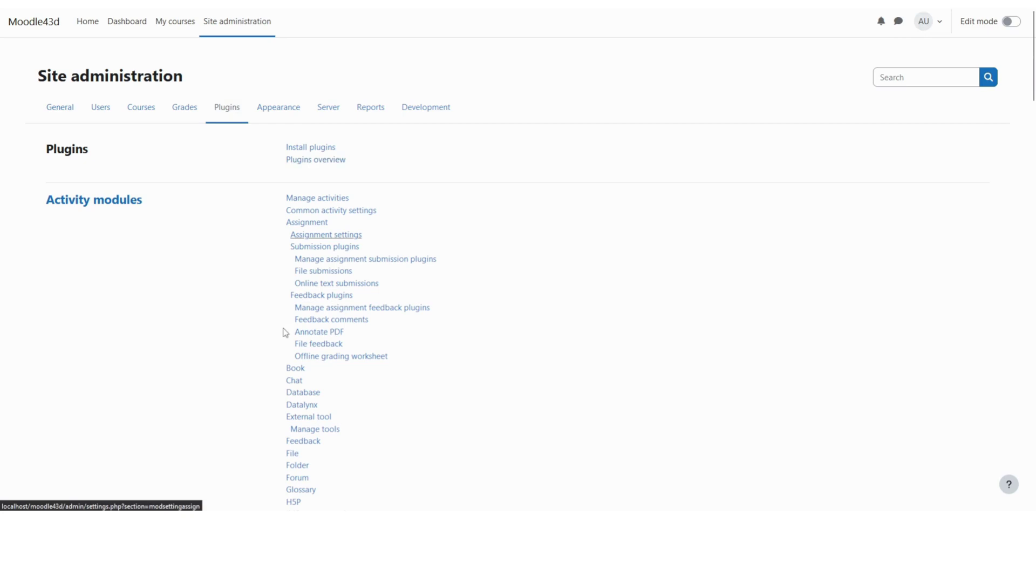
scroll(251, 426, "down", 5)
scroll(250, 427, "down", 10)
scroll(250, 427, "down", 1)
scroll(251, 426, "down", 3)
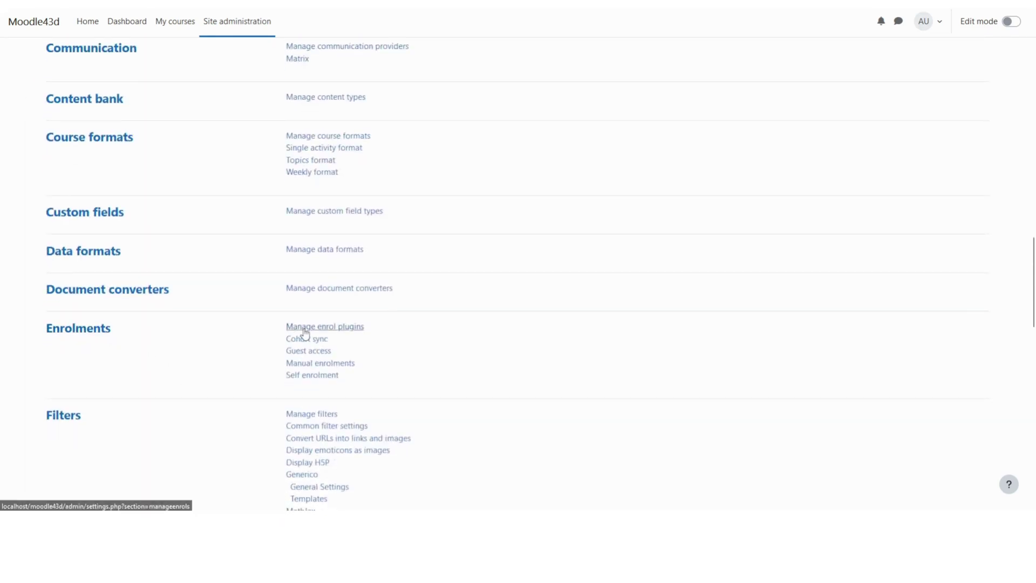
left_click(331, 332)
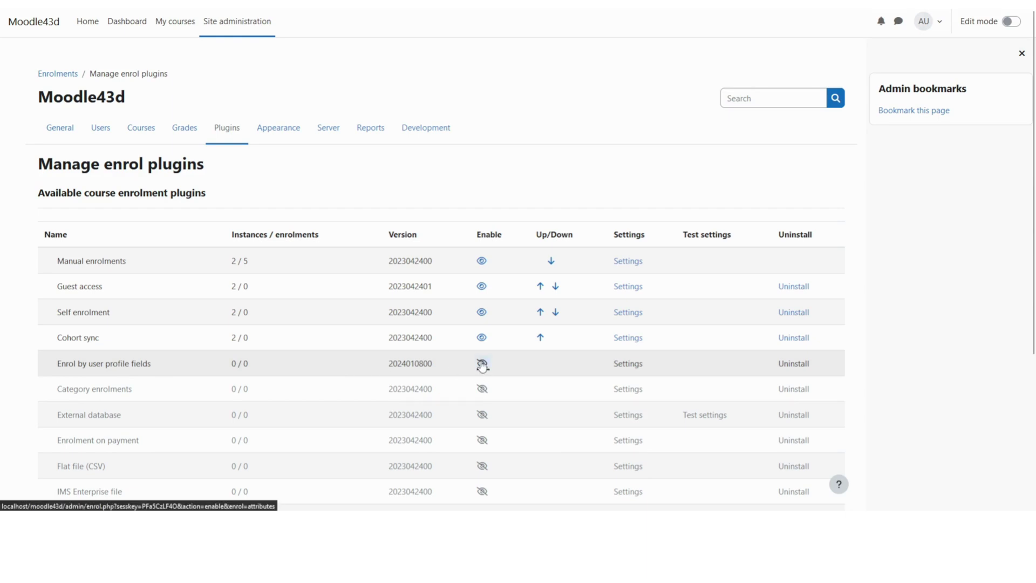
left_click(482, 363)
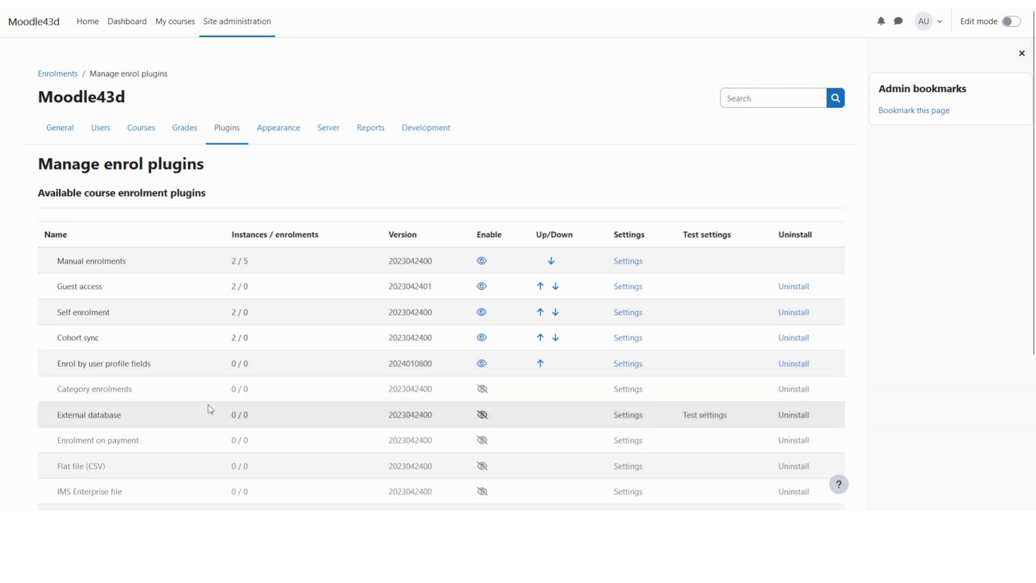
left_click(184, 25)
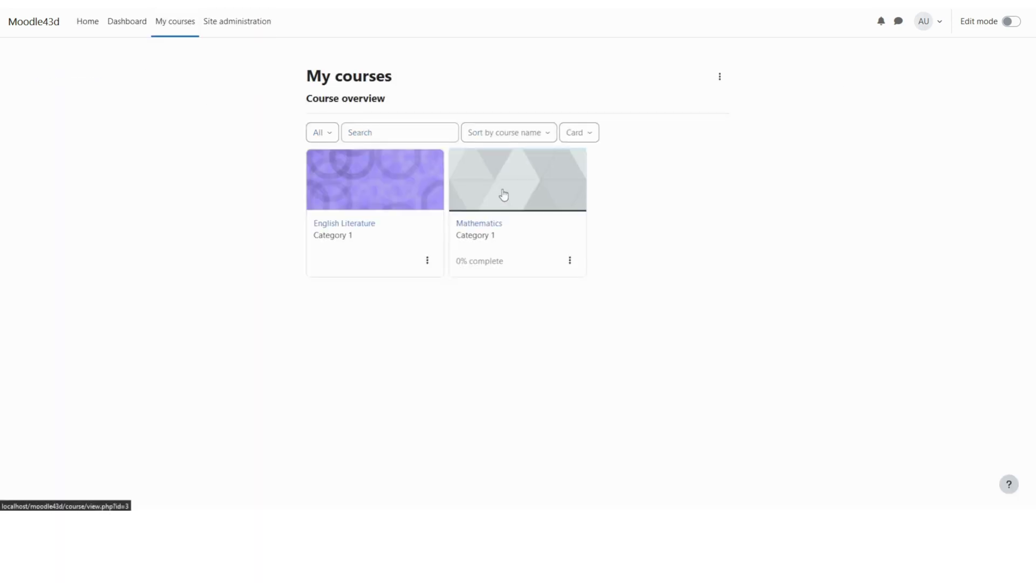
- In Mathematics' Enrolment methods, choose Enrol by user profile fields as the new method
left_click(502, 194)
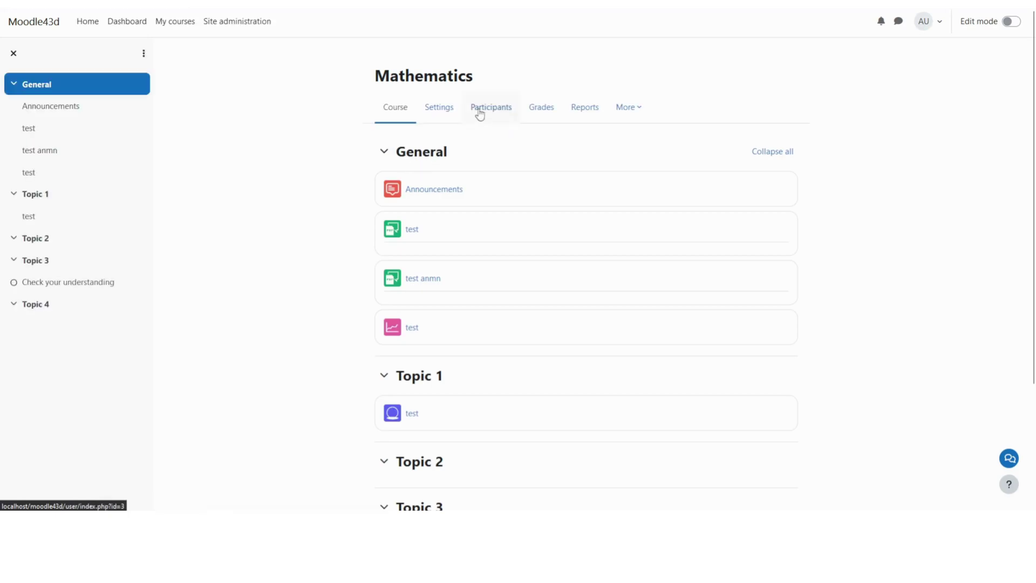
left_click(478, 111)
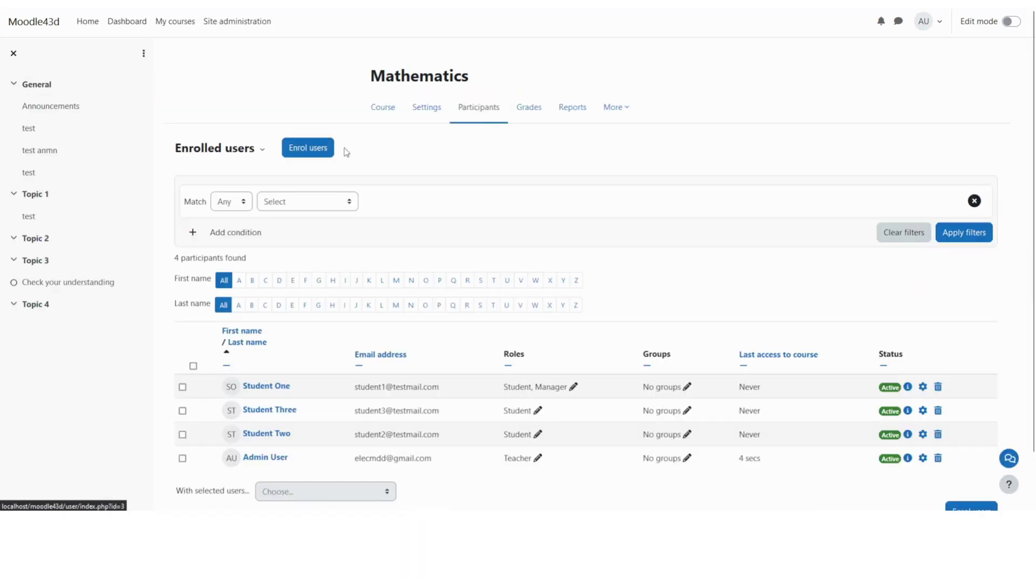
left_click(252, 153)
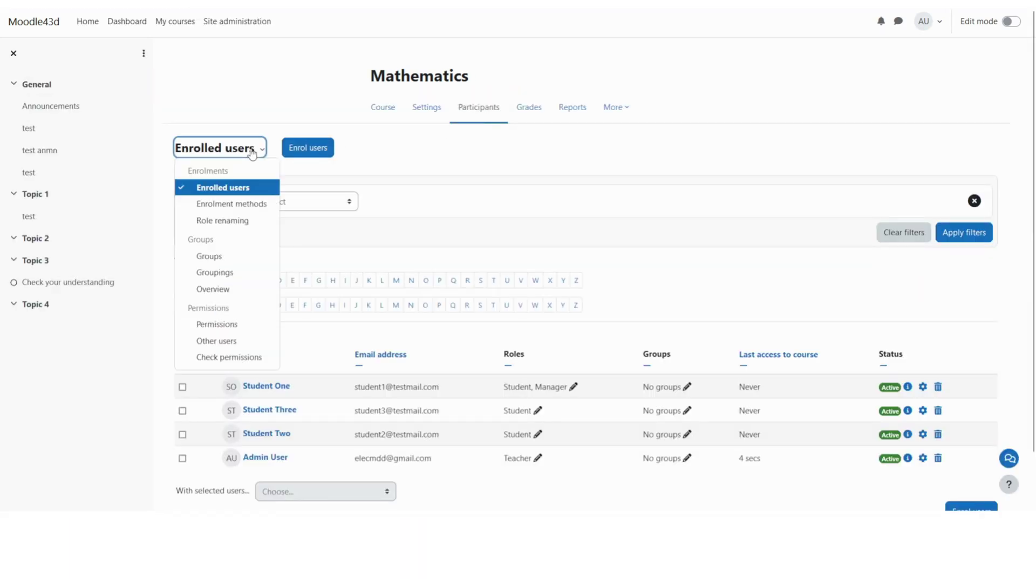
left_click(240, 204)
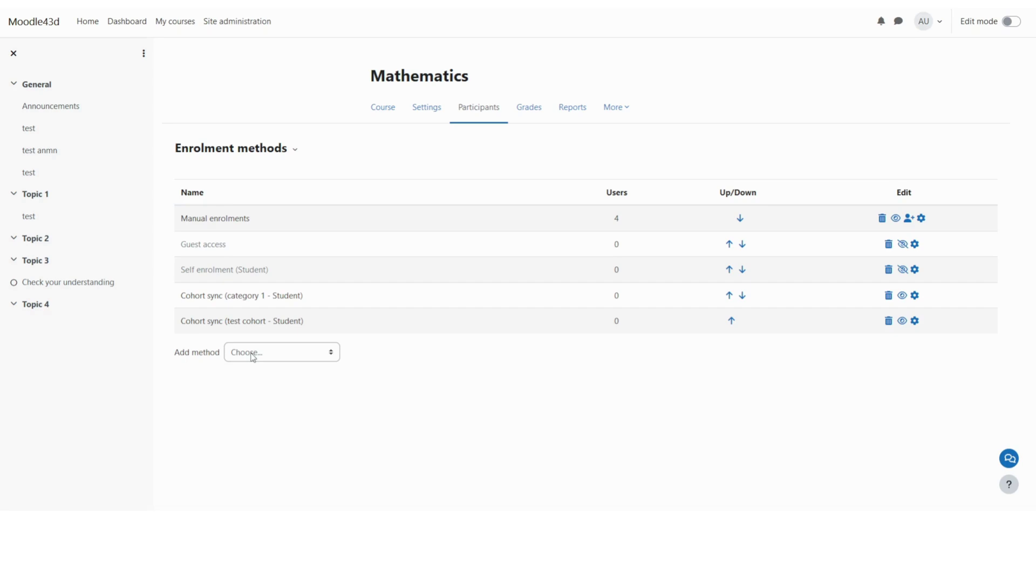
left_click(251, 356)
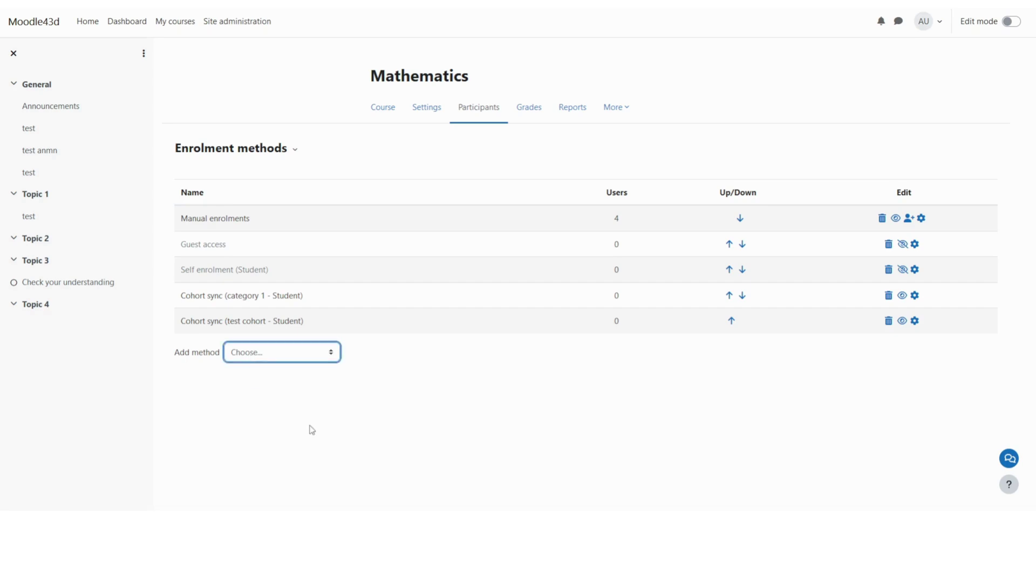
key("e")
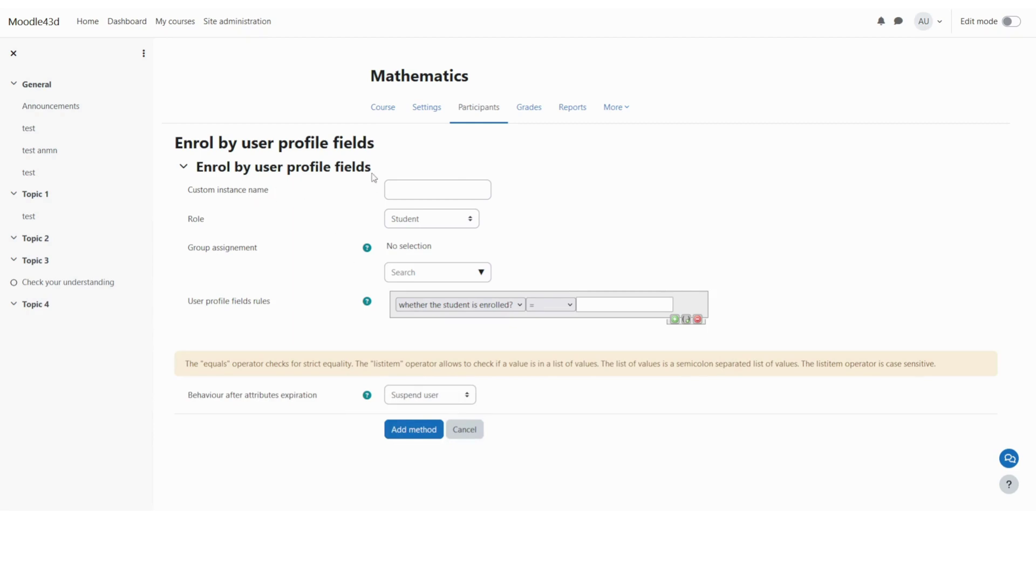
- Name the method 'enrol by user profile field', set the rule value to Yes, and remove an extra rule
left_click(414, 185)
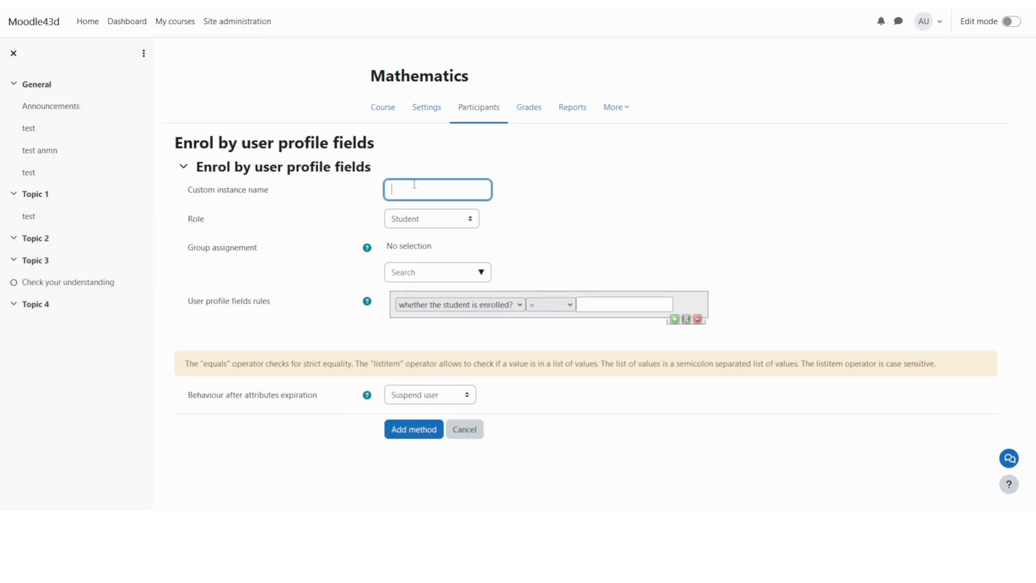
type("enrol by ")
type("user profil f")
type("e fie")
type("d")
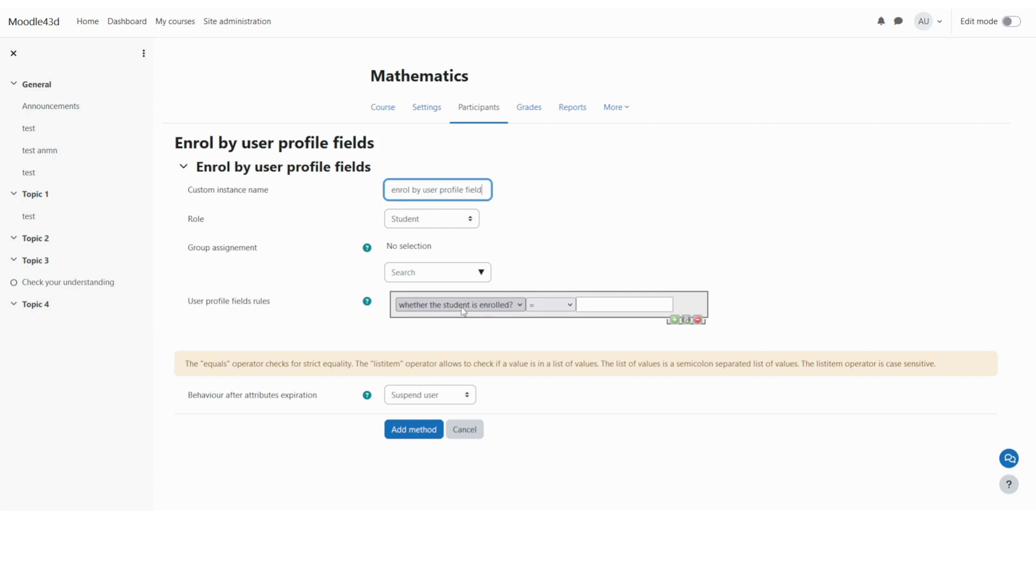
left_click(565, 306)
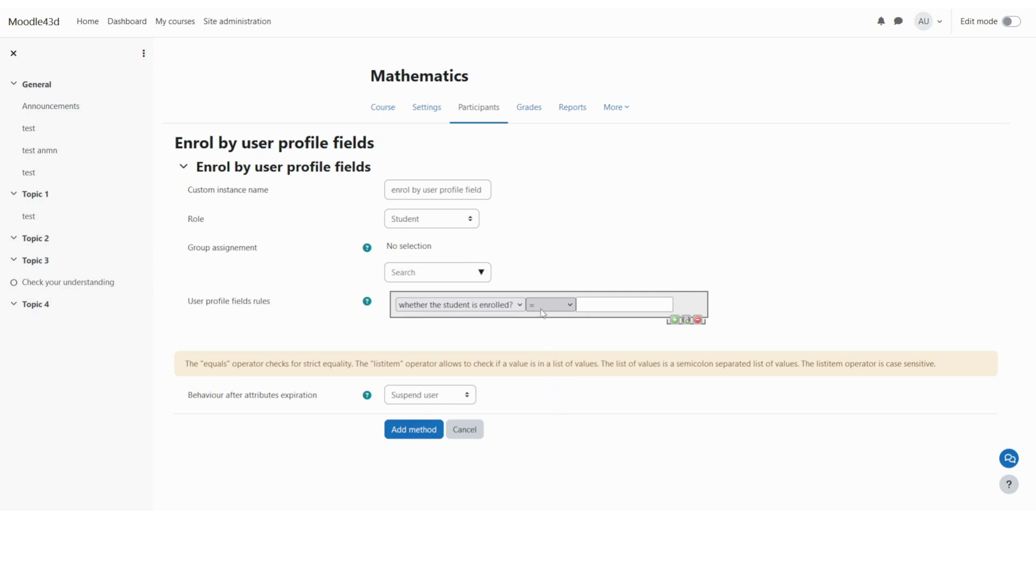
left_click(602, 306)
left_click(613, 304)
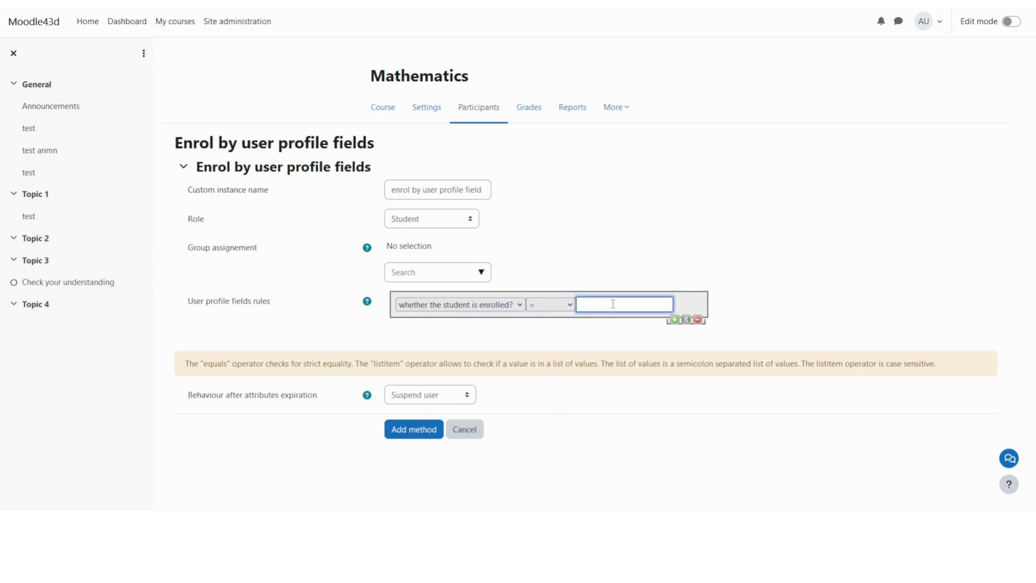
type("Ye")
type("s")
left_click(674, 320)
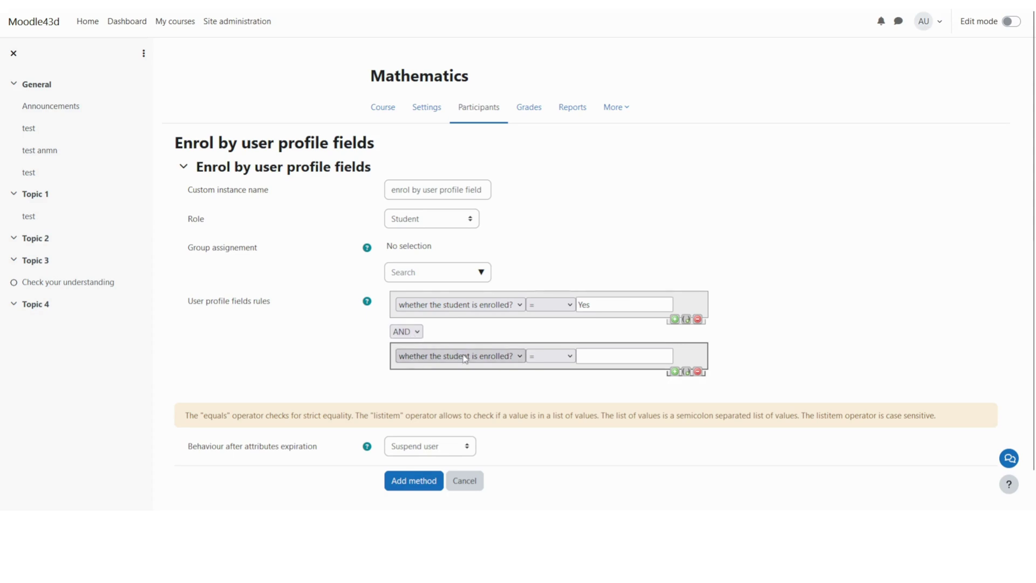
left_click(697, 372)
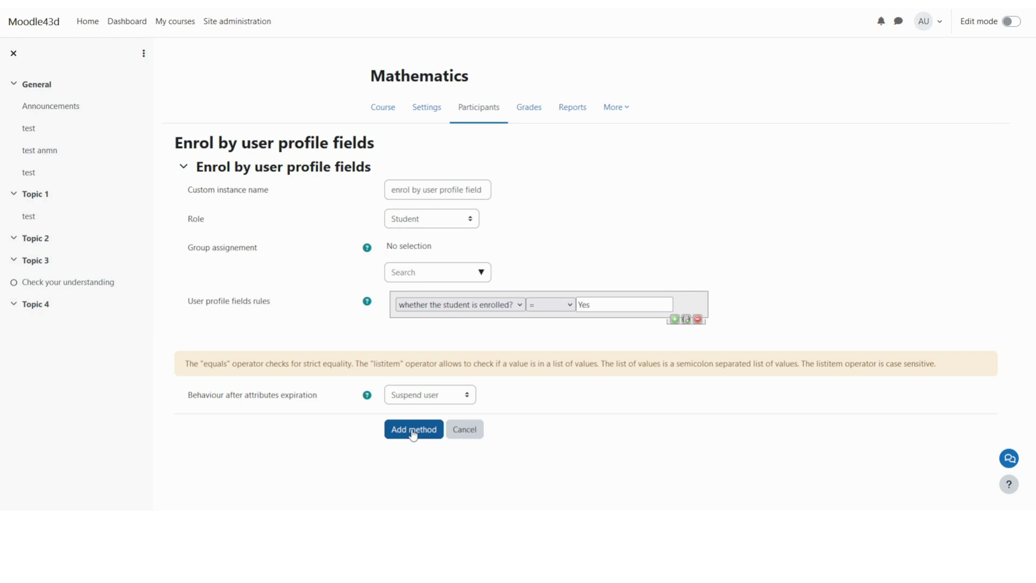
- Submit the form so 'enrol by user profile field' is listed with 0 users
left_click(412, 430)
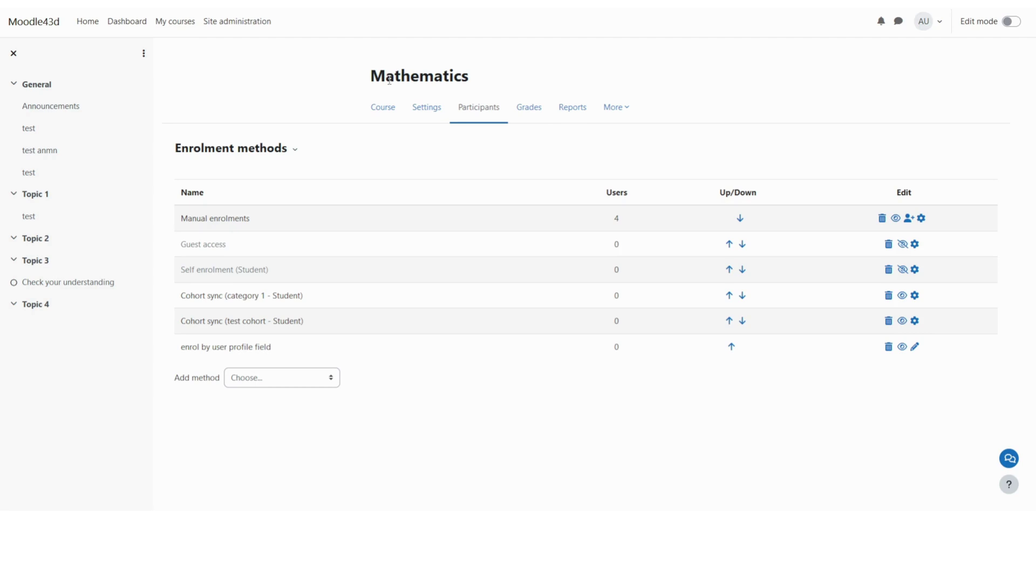
- Open Users > User profile fields in Site administration and check the available field types
left_click(228, 25)
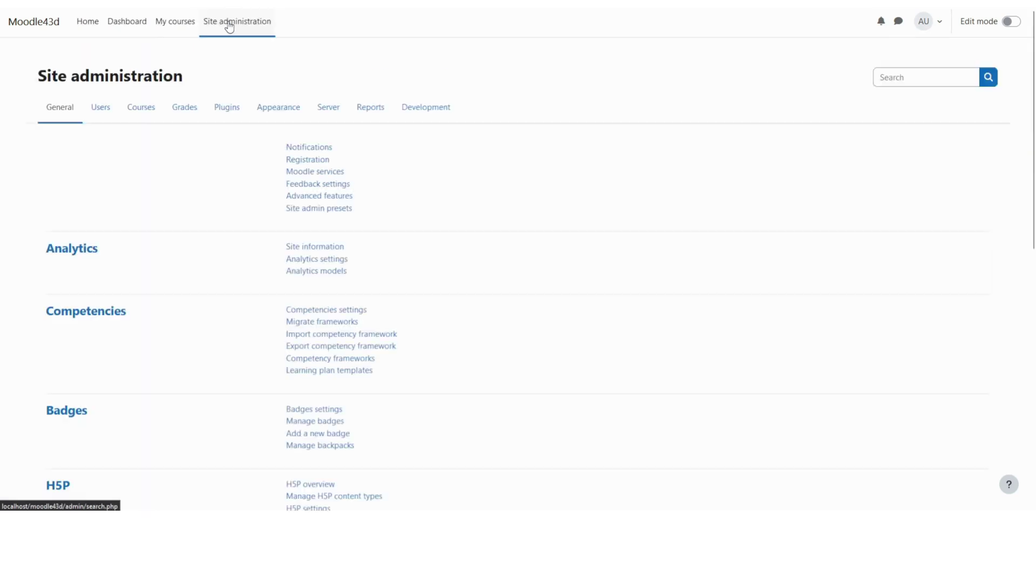
left_click(105, 116)
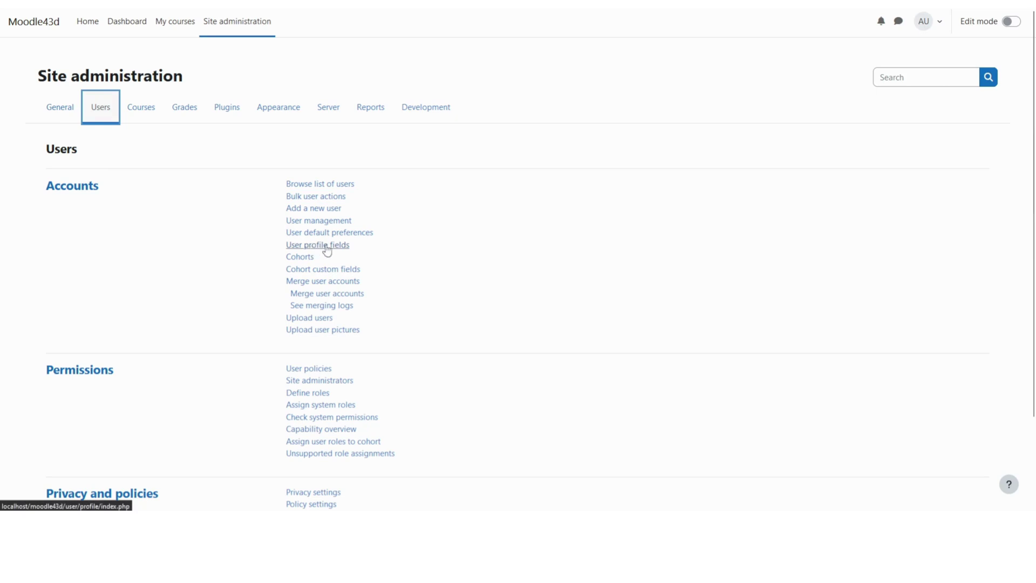
left_click(325, 249)
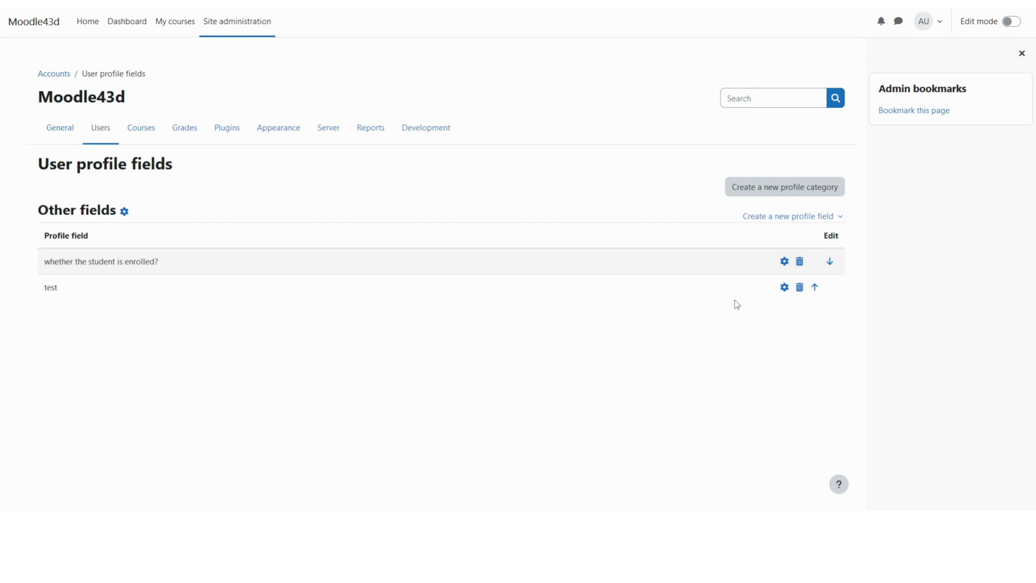
left_click(814, 224)
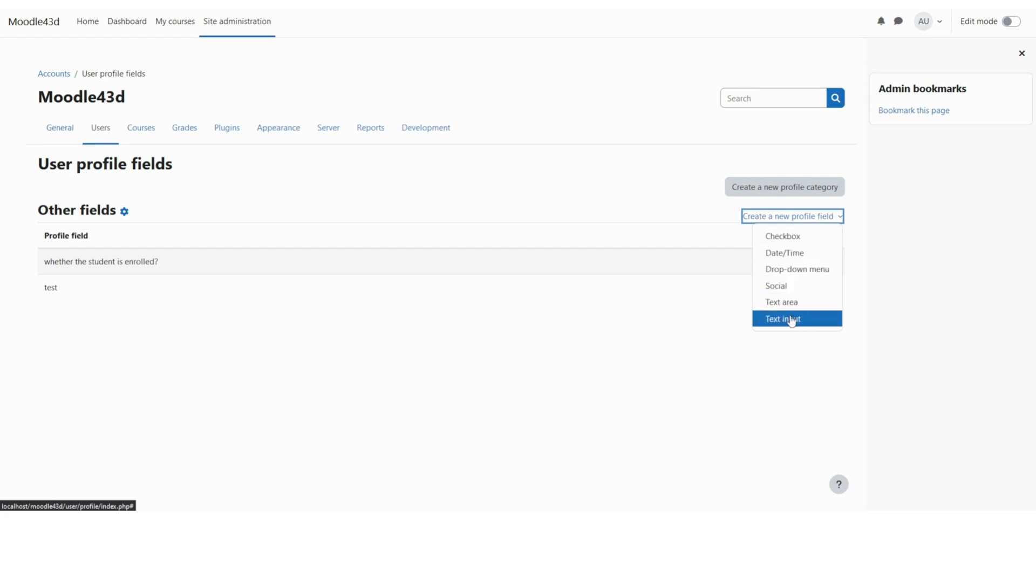
left_click(704, 331)
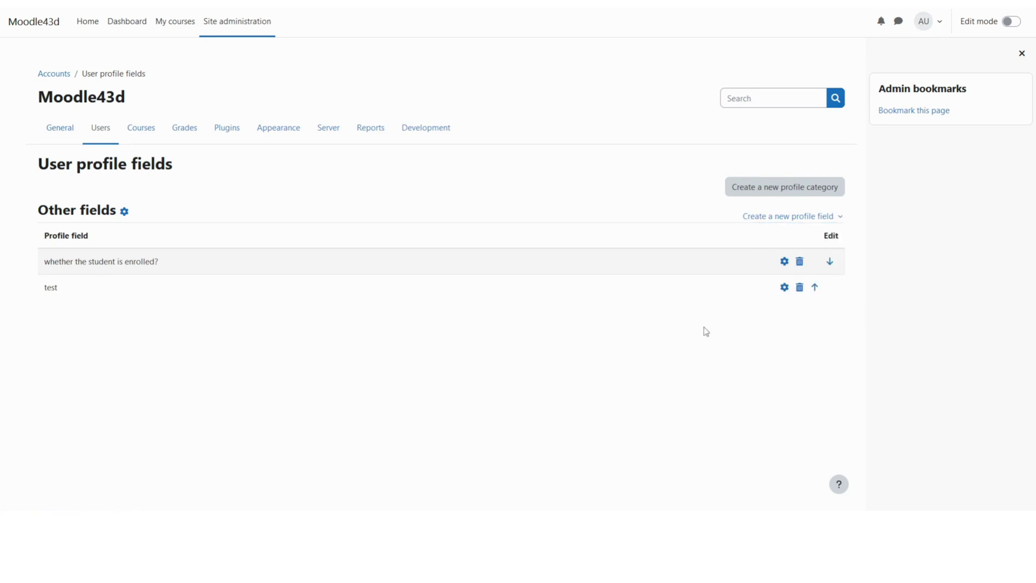